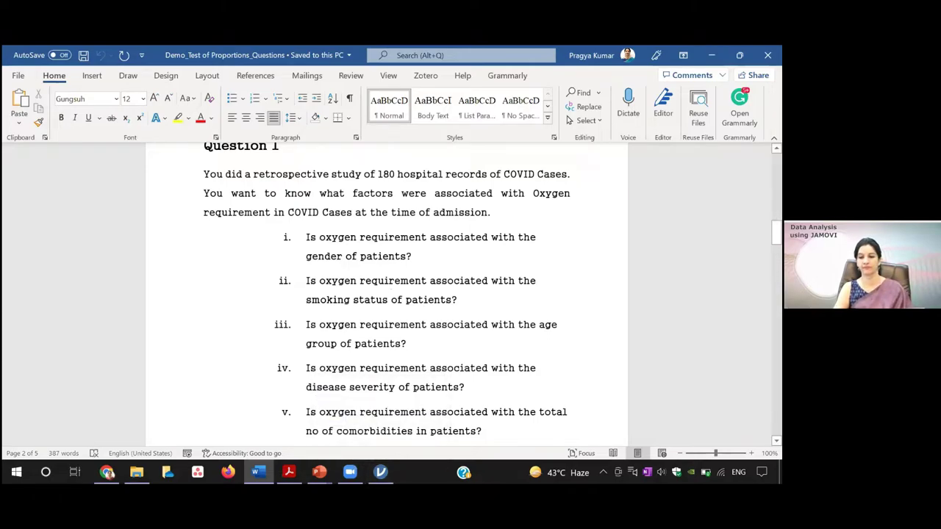
# - Skim the Word list of oxygen-requirement questions, then bring back jamovi's Gender proportion test (χ² 11.2)
pyautogui.moveTo(776, 231); pyautogui.dragTo(776, 232)
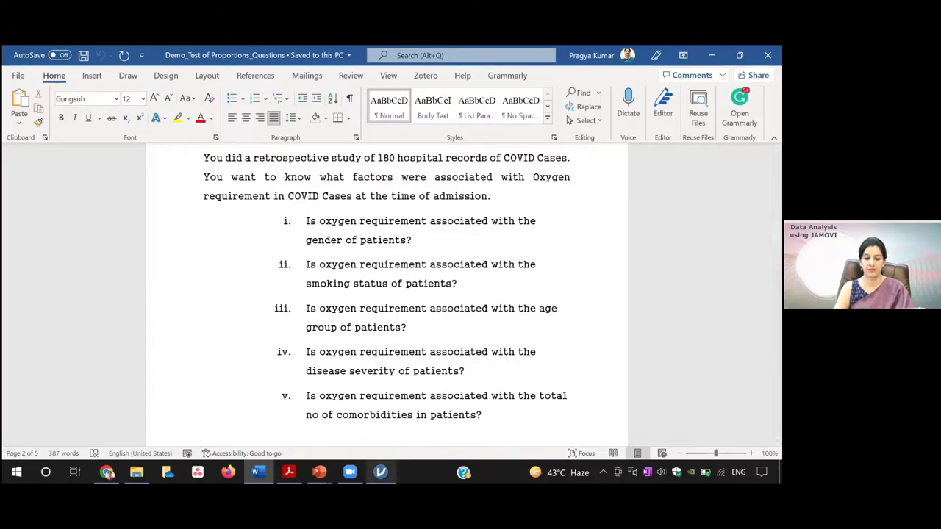
pyautogui.moveTo(380, 472)
pyautogui.click(393, 420)
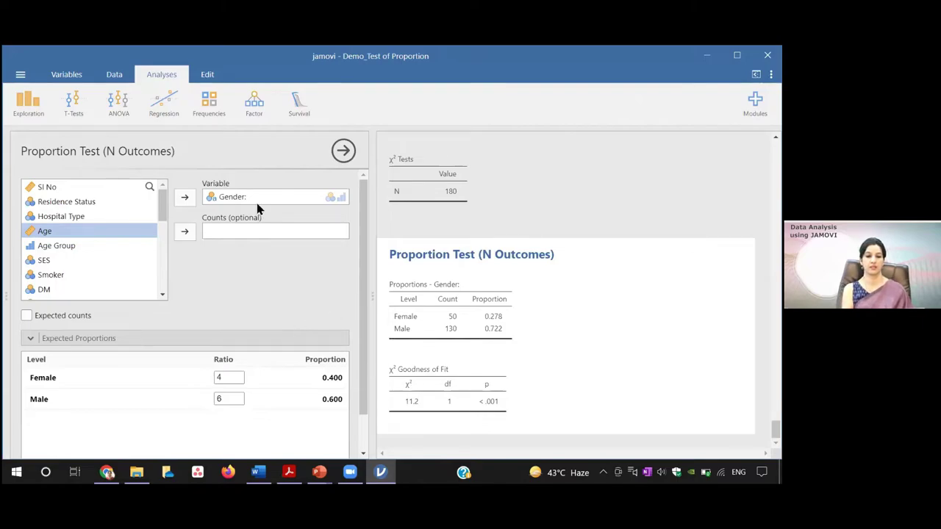
# - Start a Frequencies > Contingency Tables: Independent Samples analysis
pyautogui.click(210, 107)
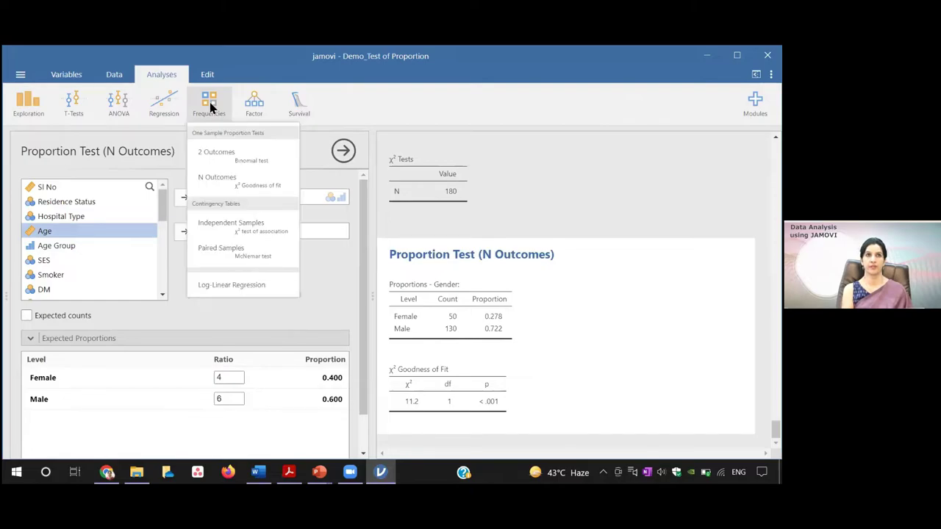
pyautogui.click(235, 224)
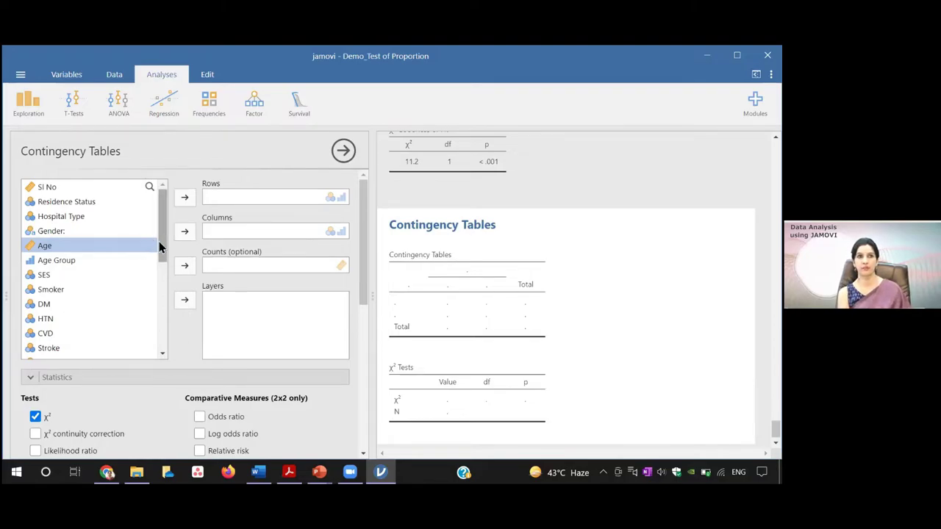
# - Place Oxygen _1 in Rows, then move it back out to the variable list
pyautogui.moveTo(161, 252); pyautogui.dragTo(161, 311)
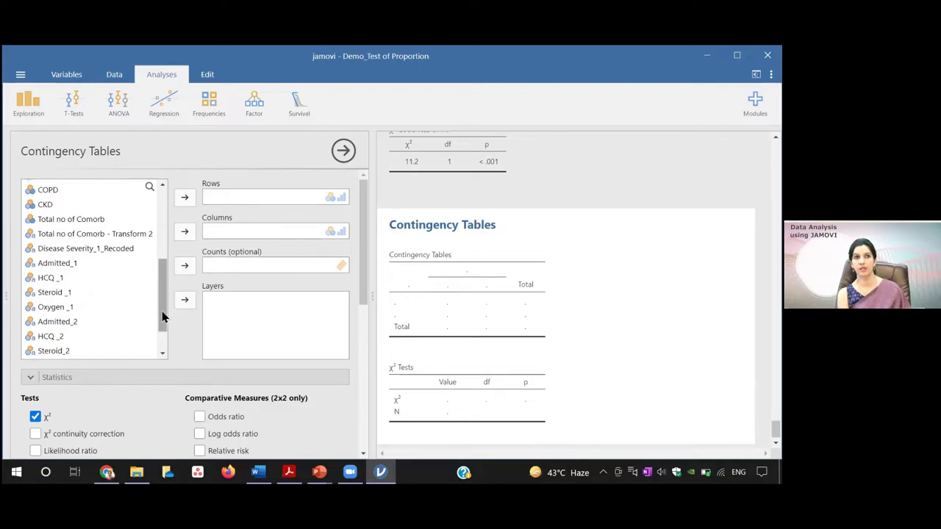
pyautogui.click(72, 315)
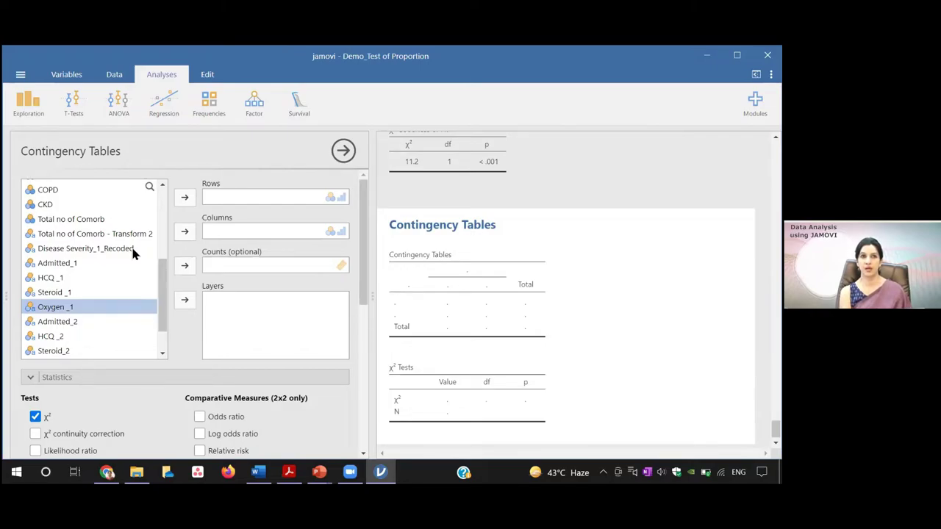
pyautogui.click(184, 199)
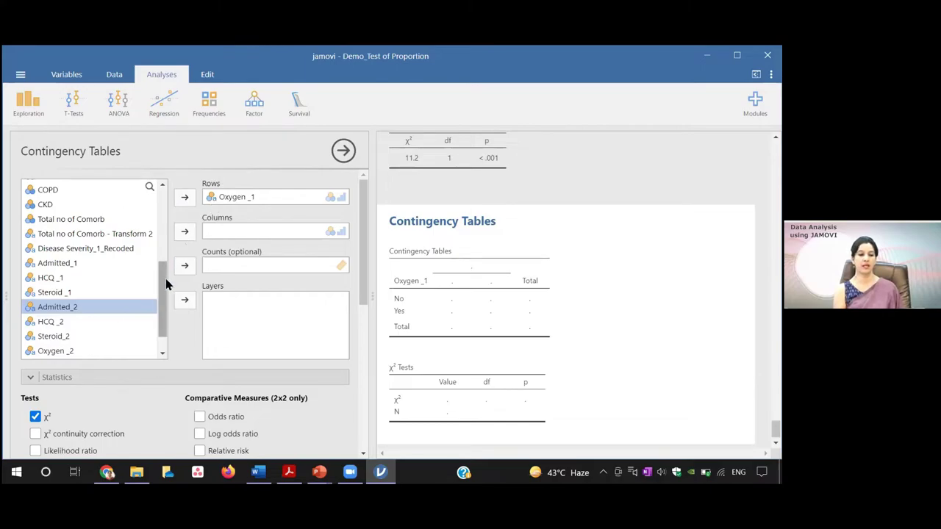
pyautogui.click(230, 201)
pyautogui.click(185, 198)
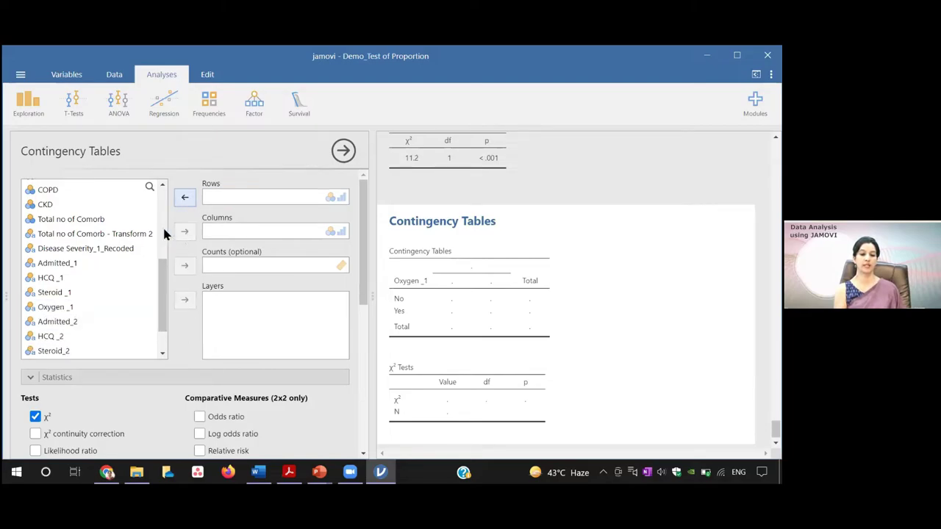
# - Set Oxygen _1 as Columns and Gender as Rows, giving χ² 4.03, df 1, p = 0.045
pyautogui.moveTo(163, 308); pyautogui.dragTo(166, 332)
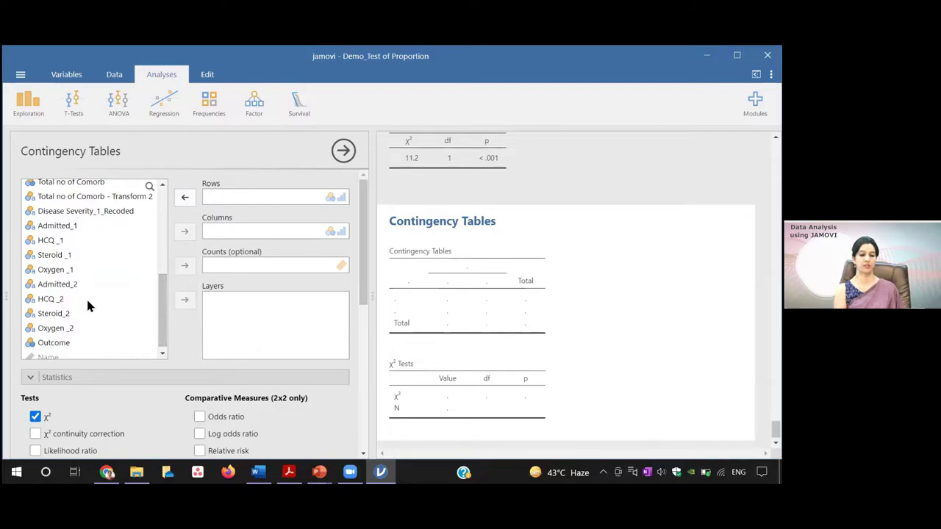
pyautogui.click(67, 270)
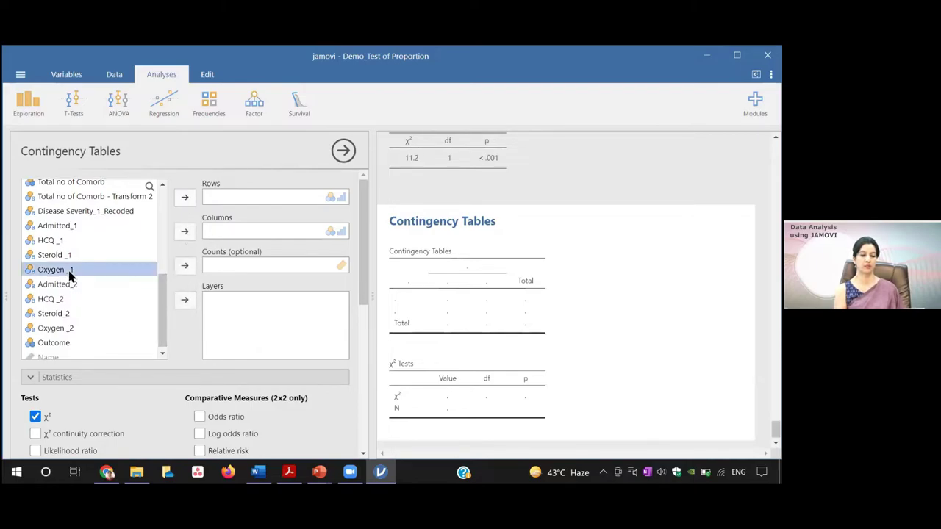
pyautogui.click(184, 233)
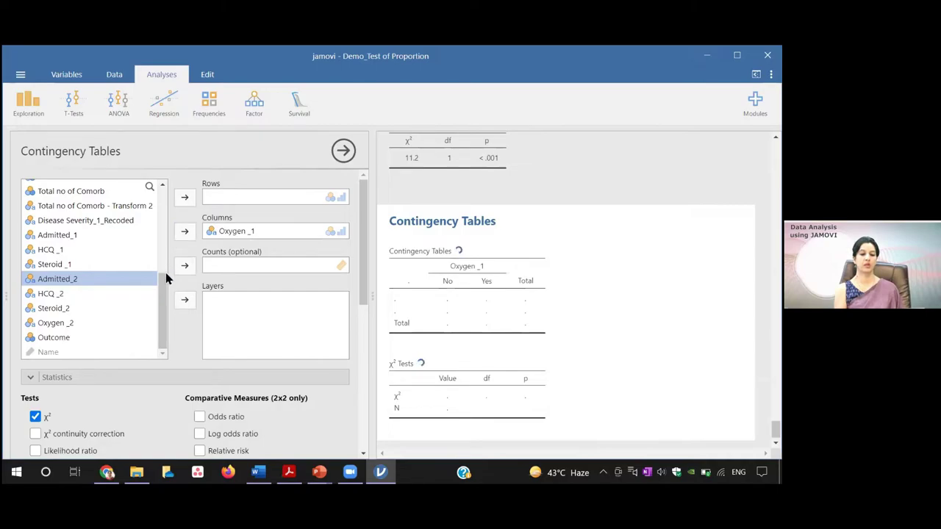
pyautogui.moveTo(166, 281); pyautogui.dragTo(160, 213)
pyautogui.click(128, 199)
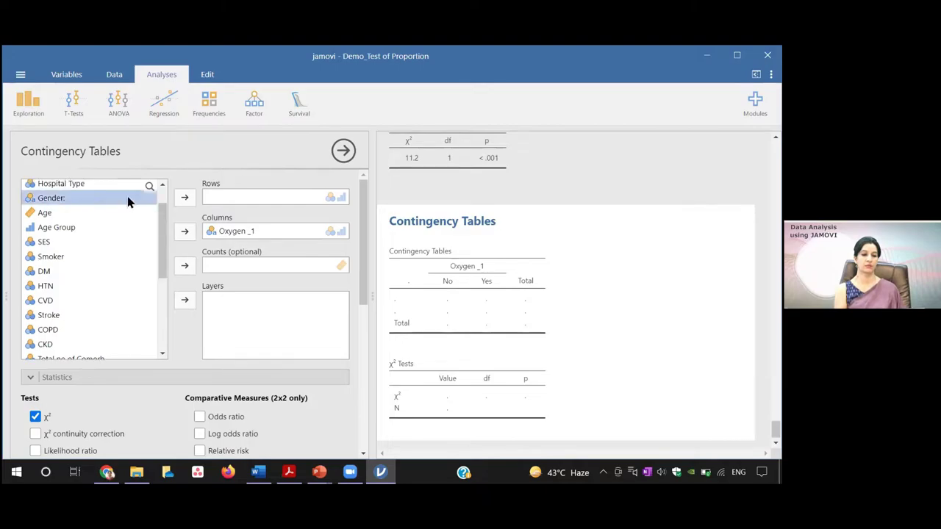
pyautogui.click(185, 197)
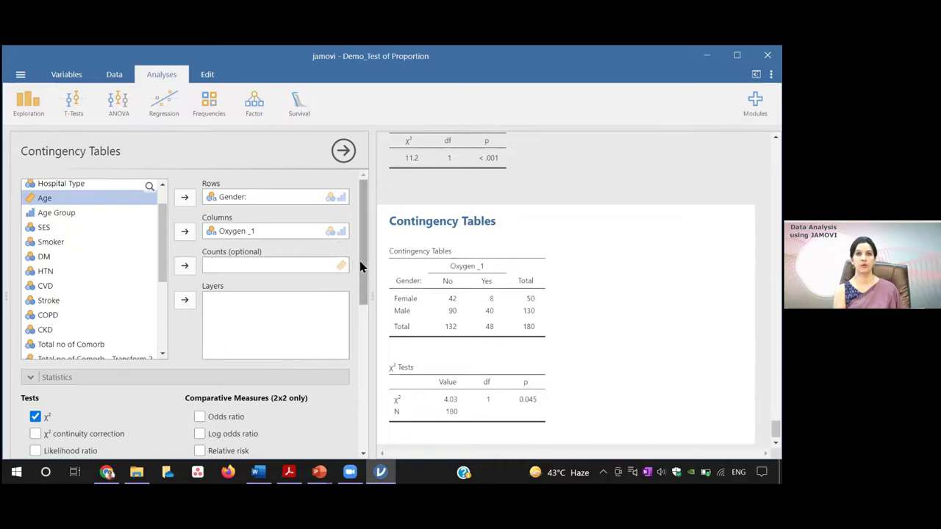
pyautogui.moveTo(362, 267); pyautogui.dragTo(362, 313)
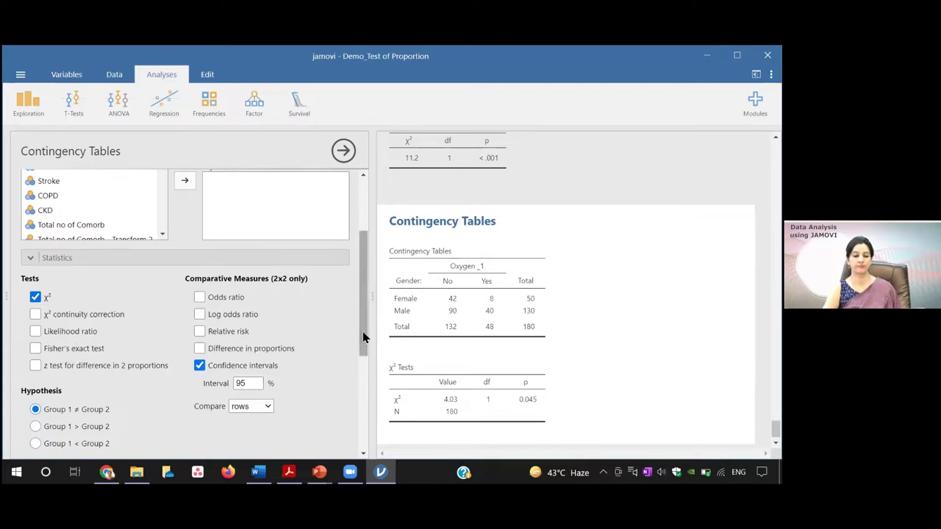
# - Tick Phi and Cramer's V, Expected counts and Row percentages, showing 16.0% female vs 30.8% male needing oxygen
pyautogui.moveTo(363, 331); pyautogui.dragTo(362, 411)
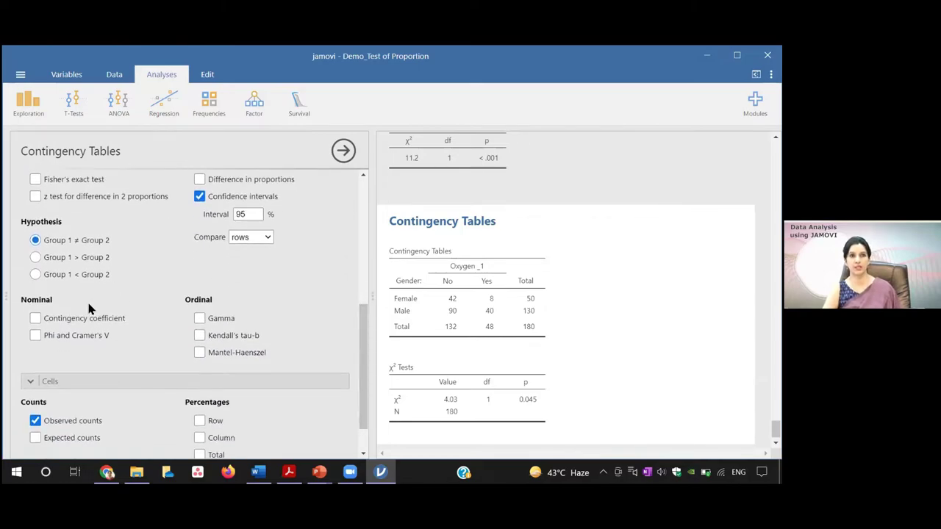
pyautogui.click(36, 336)
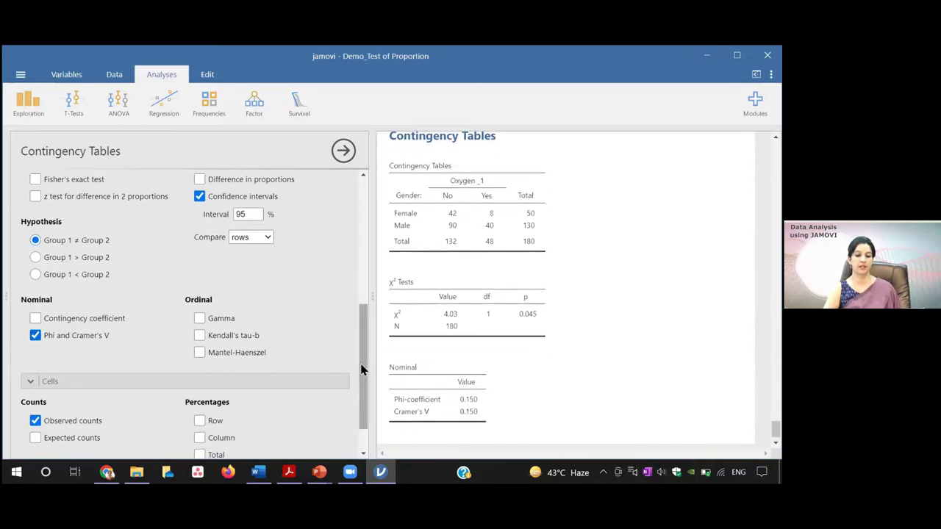
pyautogui.scroll(-2, 361, 382)
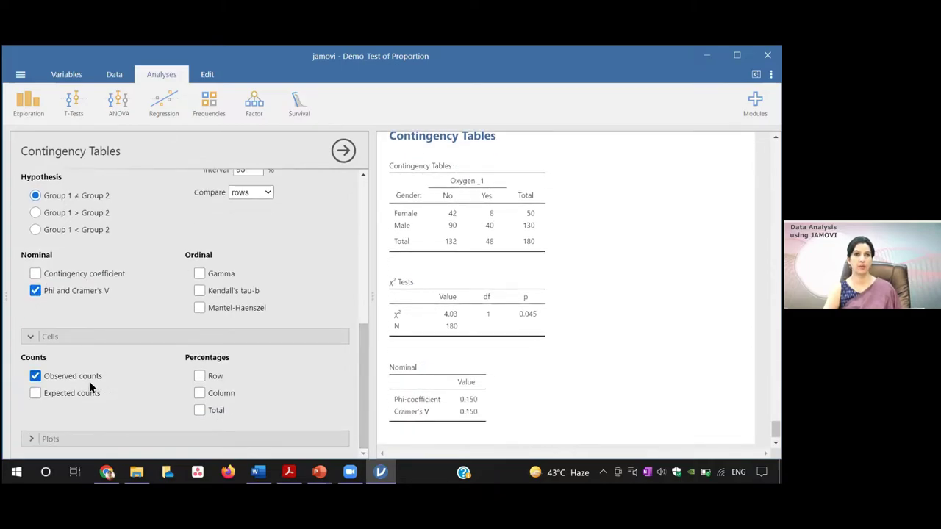
pyautogui.click(35, 395)
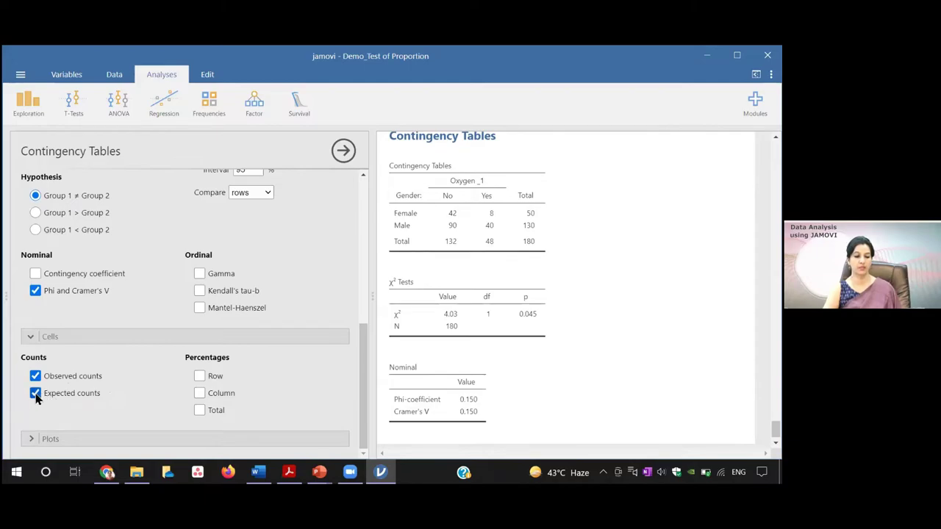
pyautogui.click(199, 377)
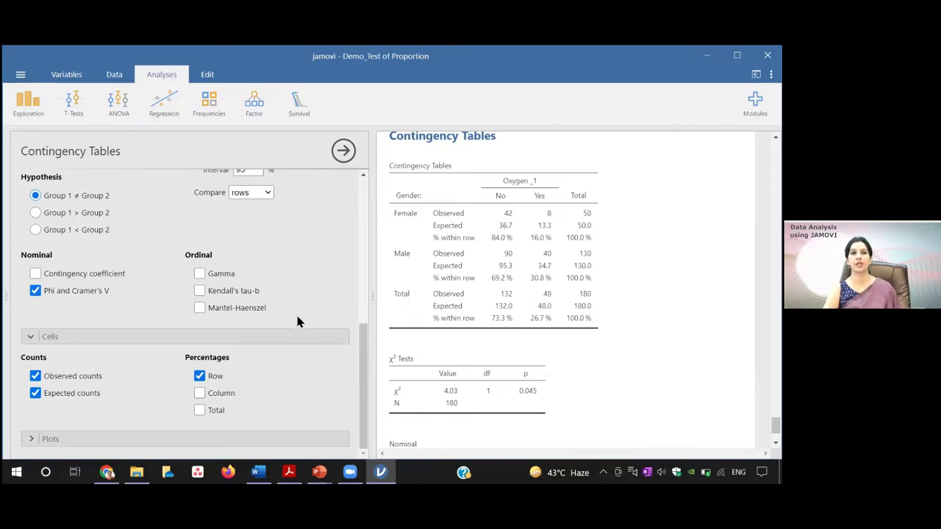
# - Untick Expected counts, leaving observed counts, row percentages and Phi/Cramer's V 0.150
pyautogui.click(37, 394)
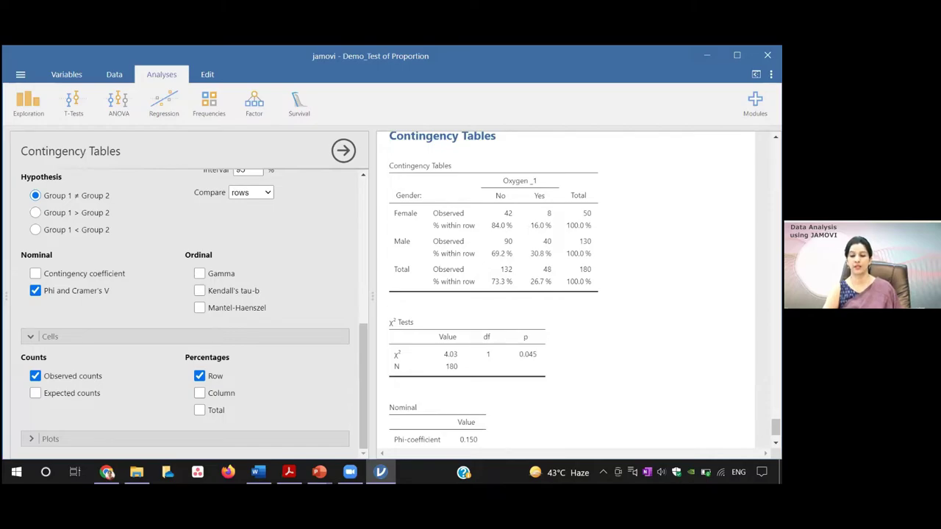
pyautogui.scroll(-2, 566, 294)
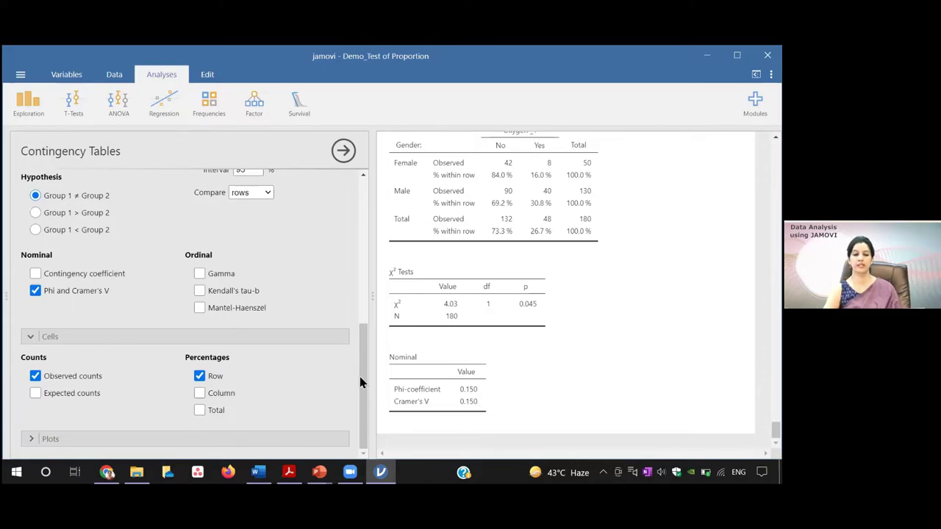
pyautogui.moveTo(364, 386); pyautogui.dragTo(362, 222)
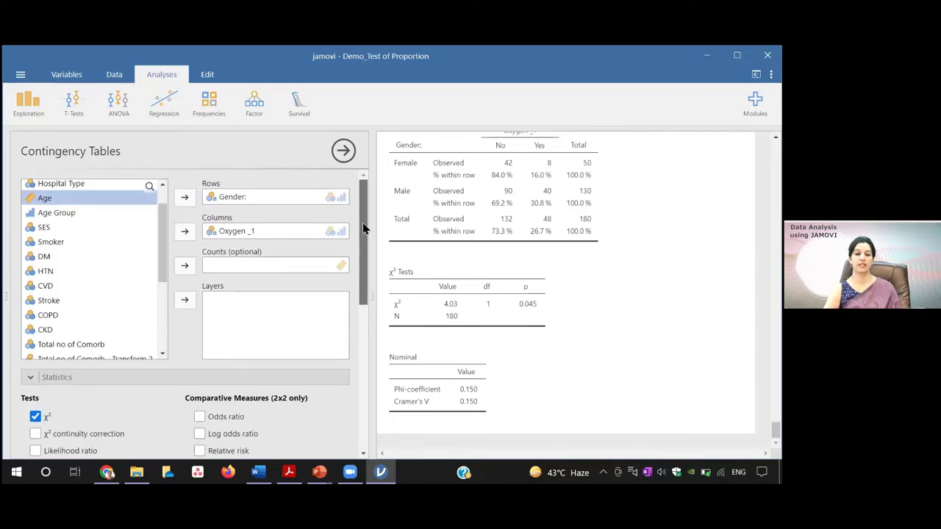
# - Replace Gender with Smoker as the row variable against Oxygen _1
pyautogui.click(245, 194)
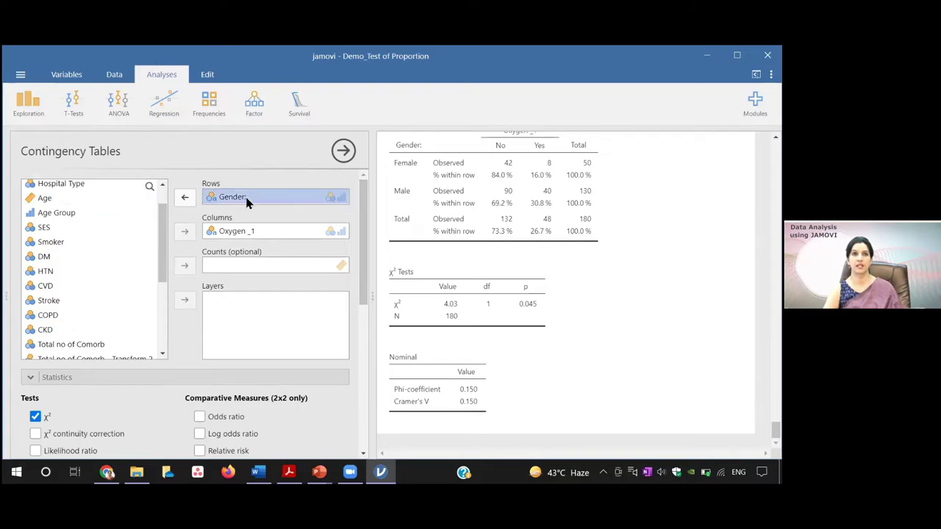
pyautogui.click(185, 203)
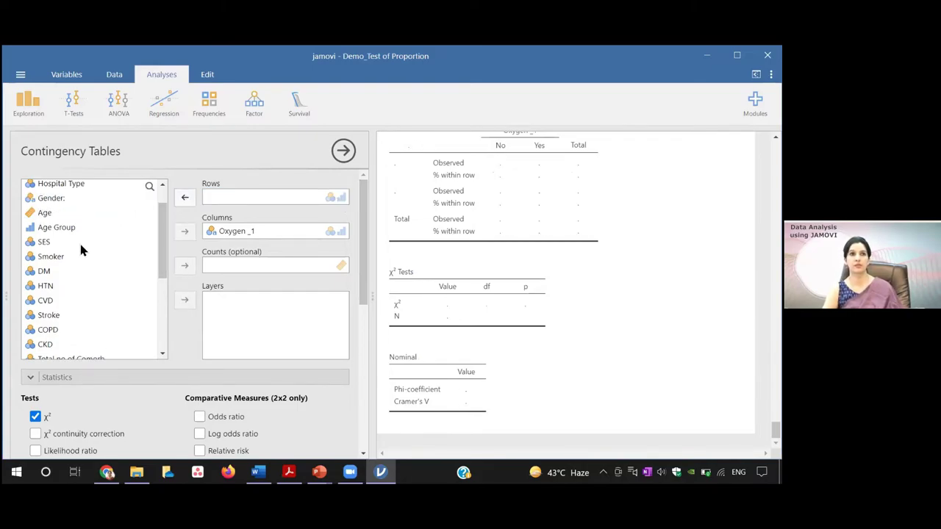
pyautogui.click(64, 258)
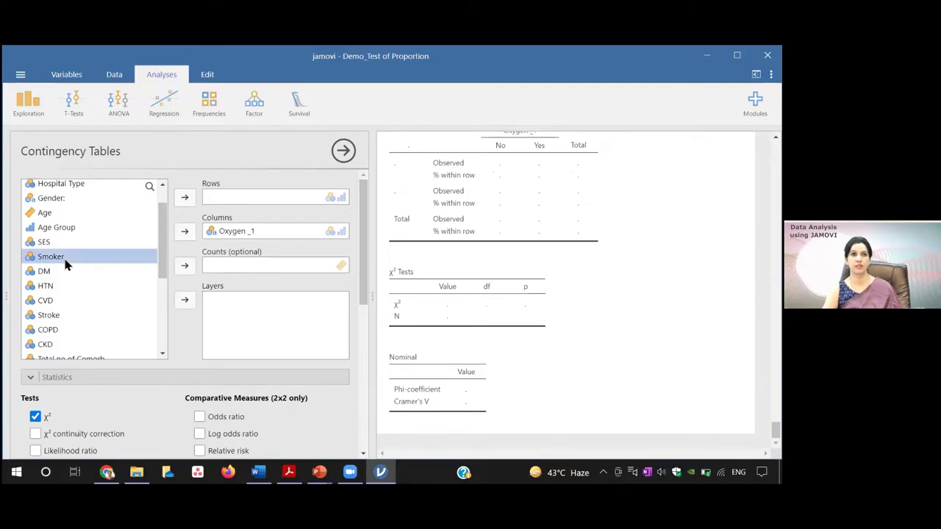
pyautogui.click(186, 199)
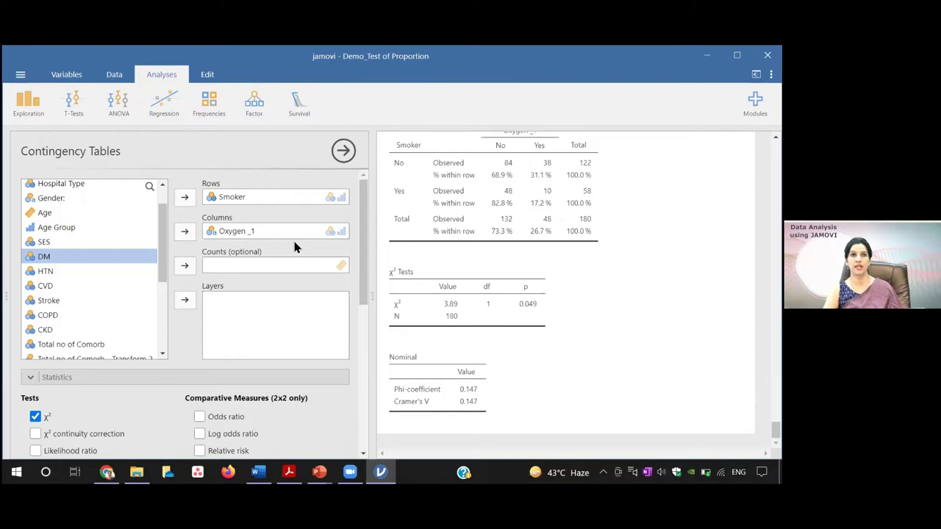
# - Remove Smoker from the rows and select Age Group in the variable list
pyautogui.click(242, 200)
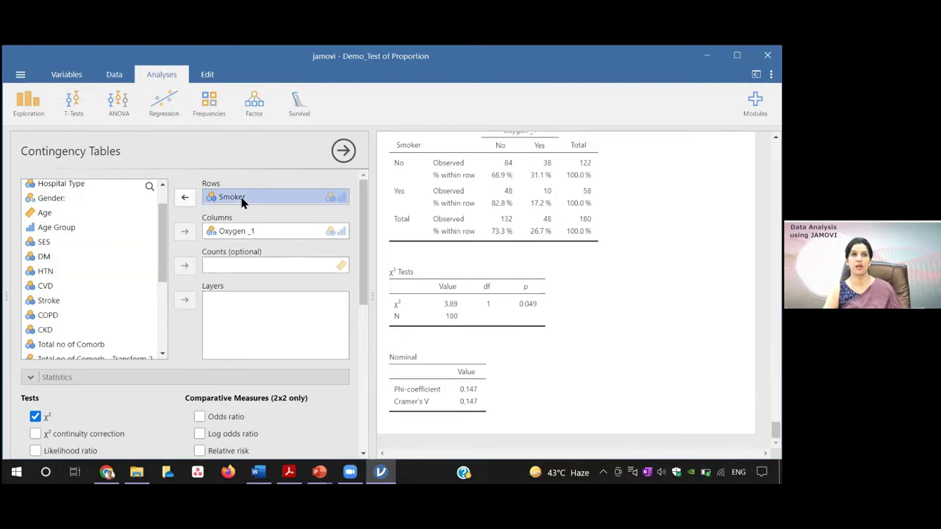
pyautogui.click(184, 202)
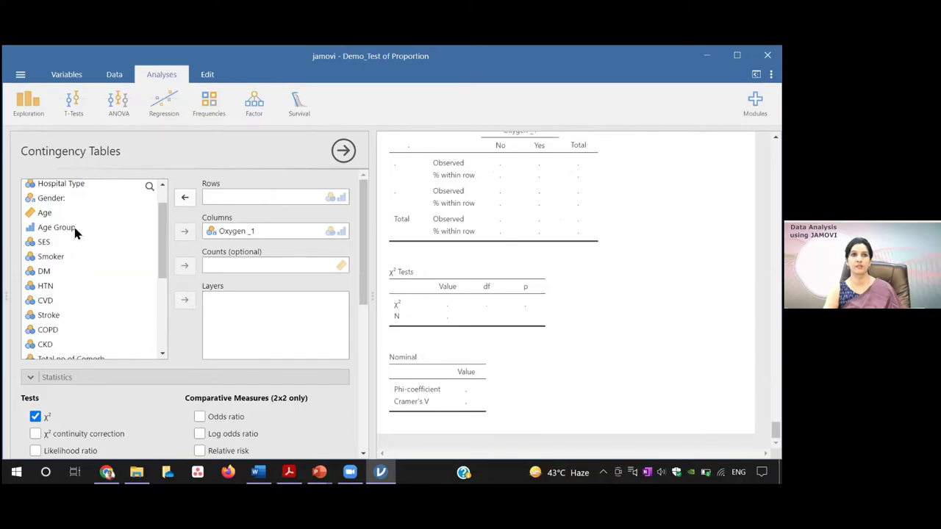
pyautogui.click(74, 231)
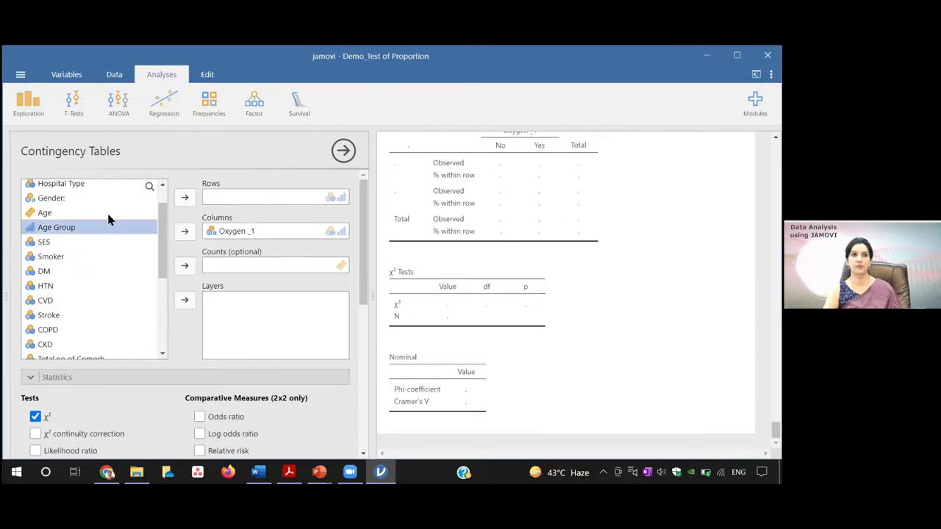
# - Move Age Group into Rows, giving χ² 11.3, df 2, p = 0.004, Cramer's V 0.250
pyautogui.click(185, 198)
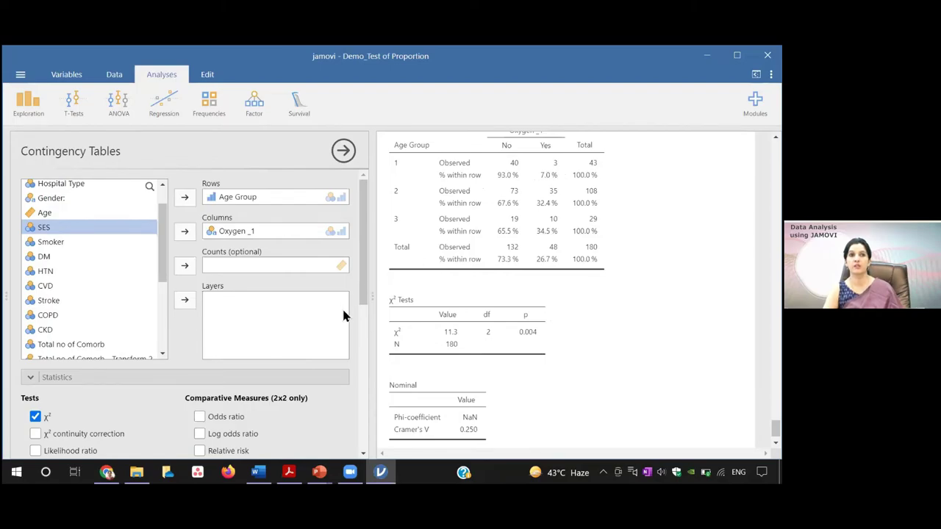
# - Show expected counts in the Age Group by Oxygen _1 table via the Statistics and Cells options
pyautogui.moveTo(362, 300); pyautogui.dragTo(362, 336)
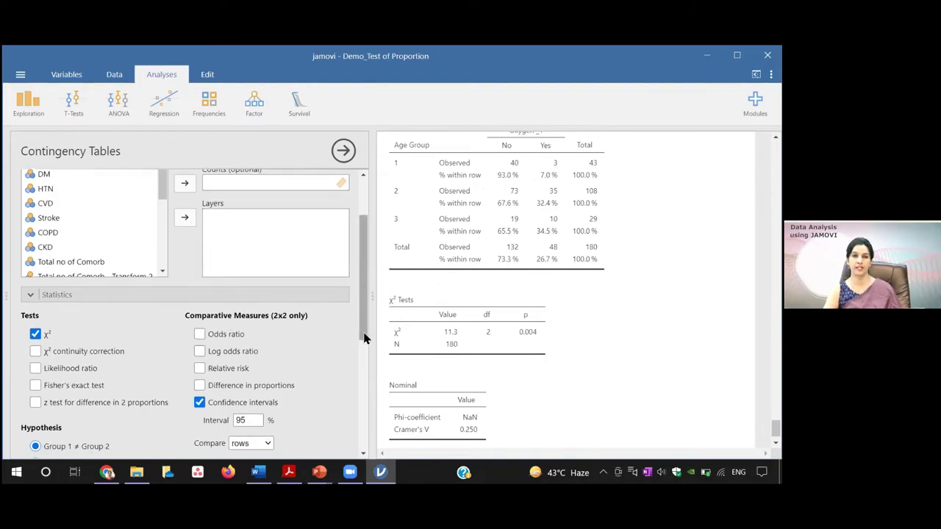
pyautogui.moveTo(363, 338); pyautogui.dragTo(361, 363)
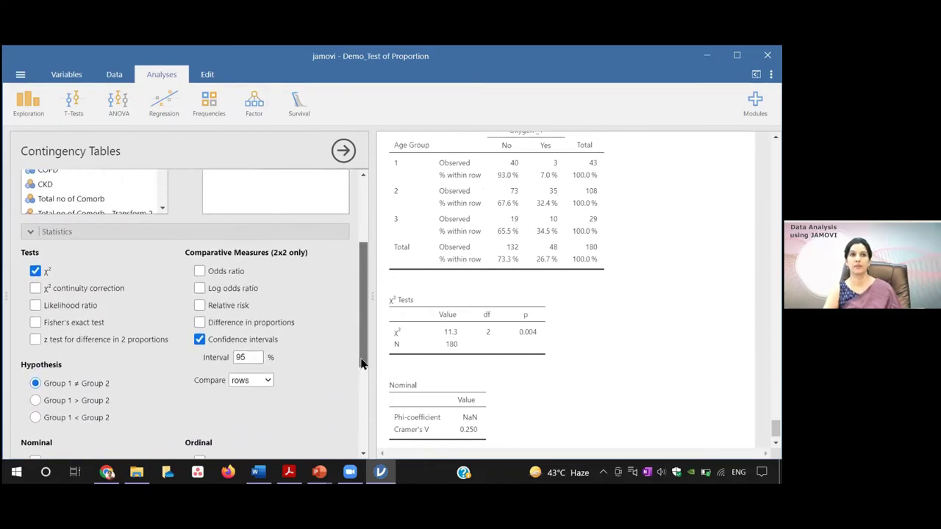
pyautogui.click(46, 233)
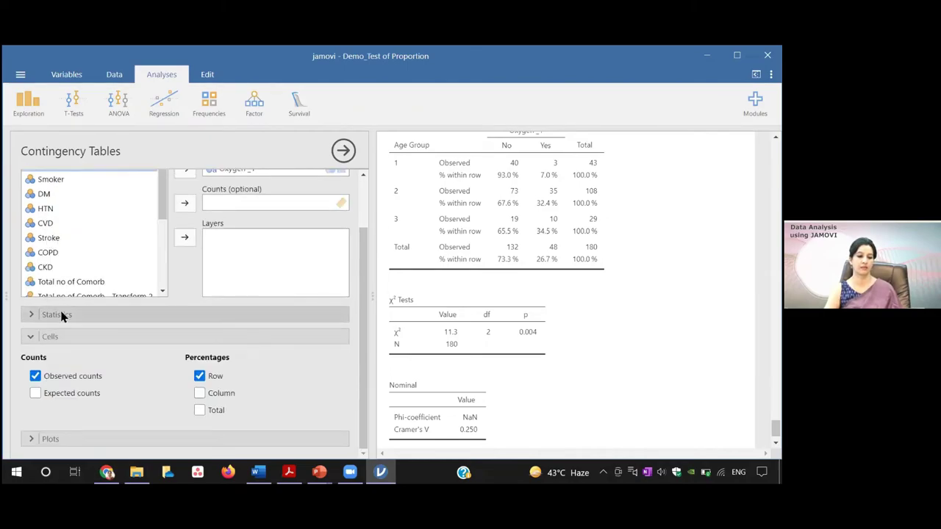
pyautogui.click(62, 316)
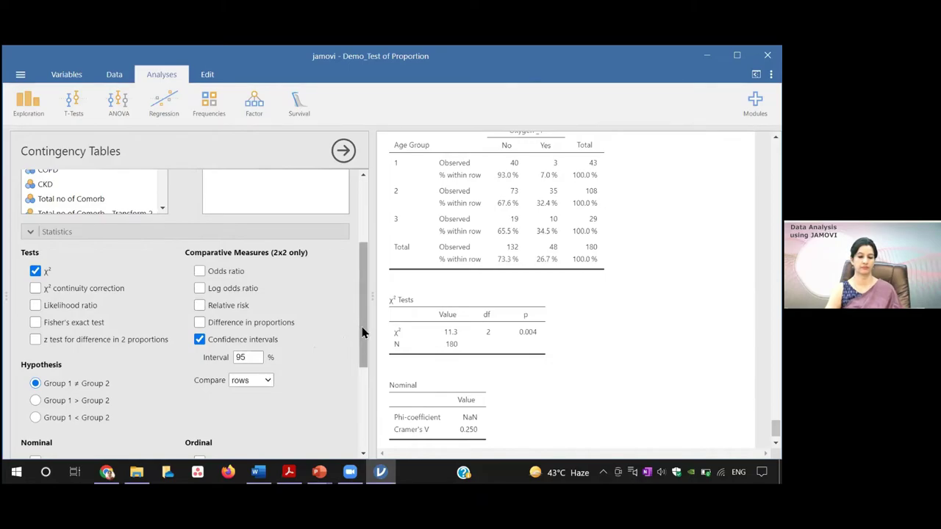
pyautogui.moveTo(361, 334); pyautogui.dragTo(362, 386)
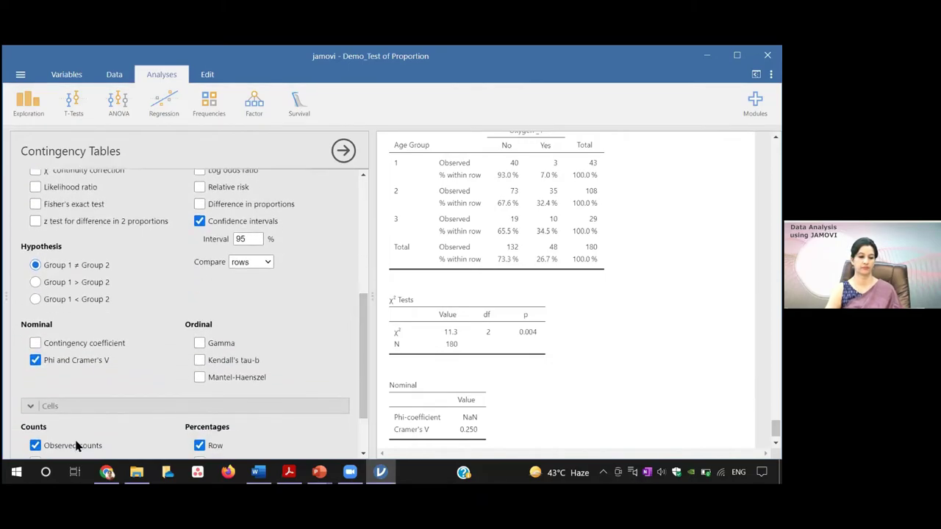
pyautogui.click(54, 406)
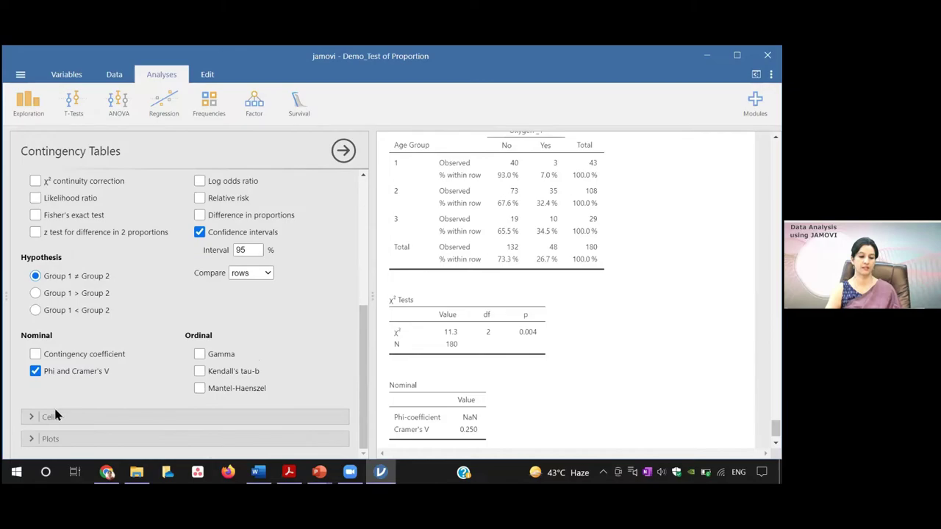
pyautogui.click(51, 409)
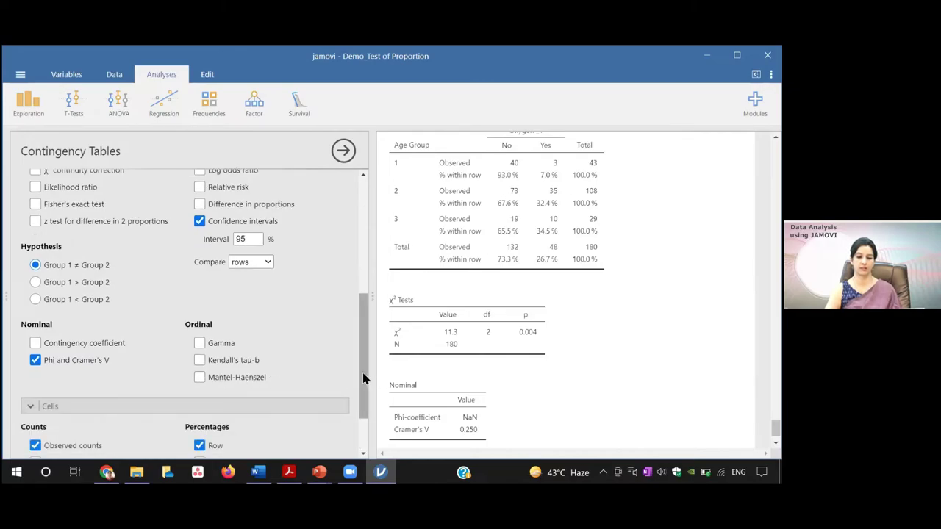
pyautogui.moveTo(363, 378); pyautogui.dragTo(360, 419)
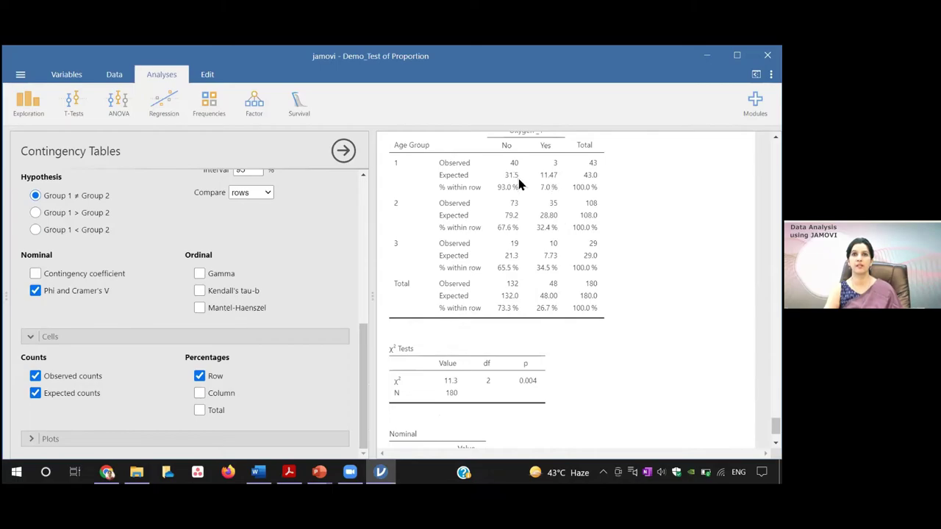
# - Untick Expected counts, leaving Cramer's V 0.250 and a NaN Phi-coefficient
pyautogui.click(36, 393)
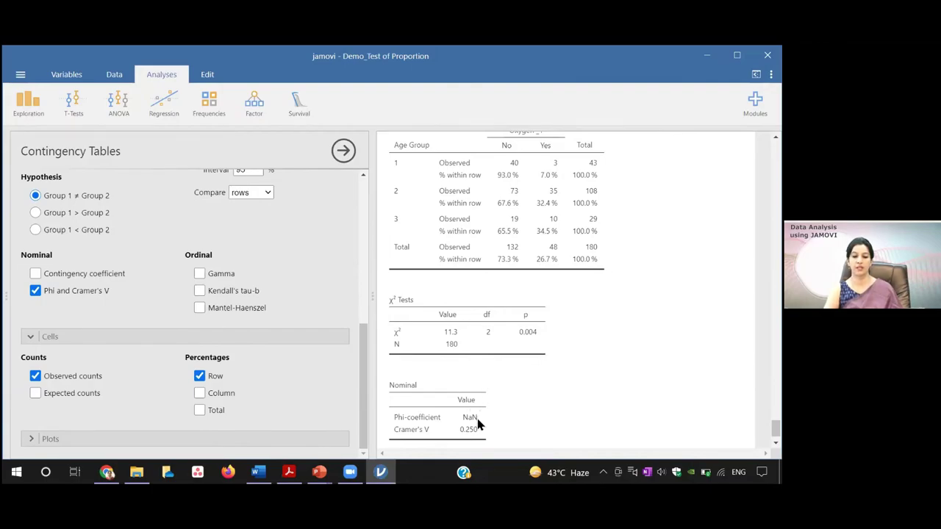
pyautogui.scroll(-1, 527, 360)
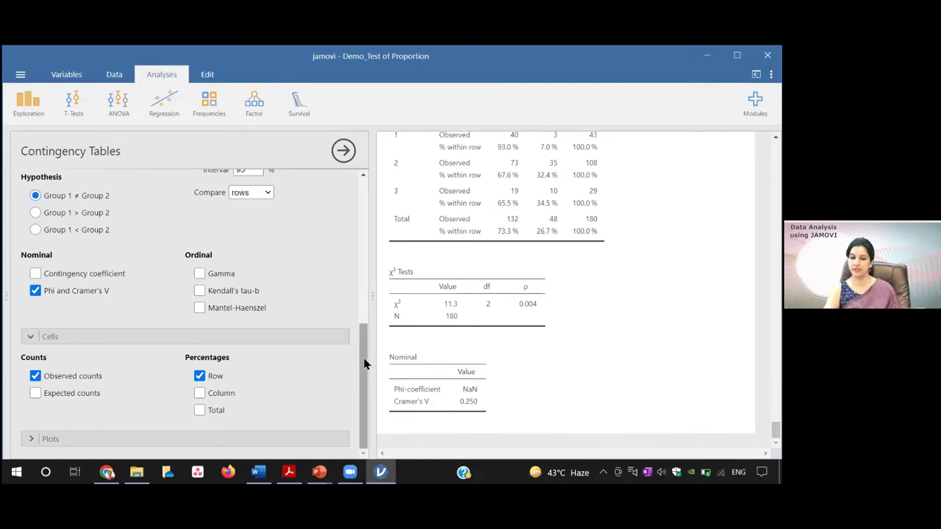
# - Swap Age Group out of Rows for Disease Severity_1_Recoded against Oxygen _1
pyautogui.moveTo(366, 363); pyautogui.dragTo(360, 197)
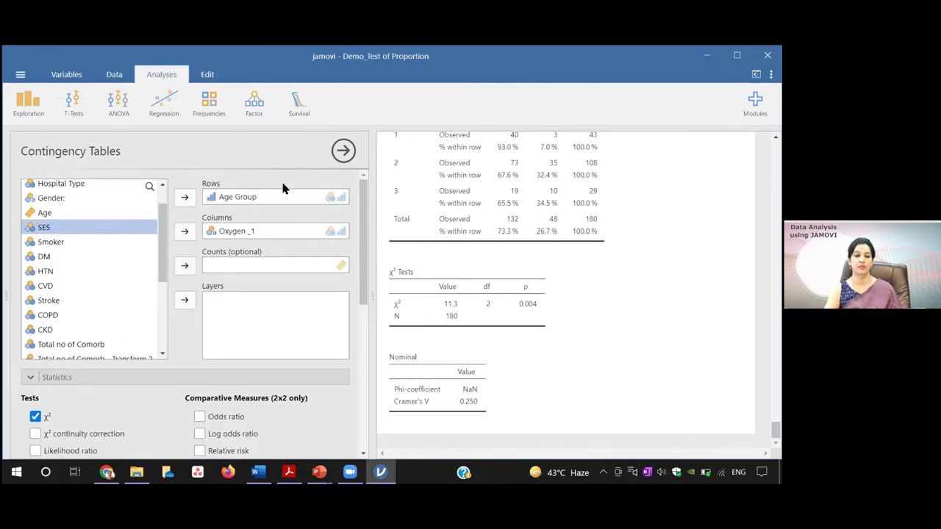
pyautogui.click(253, 196)
pyautogui.click(184, 199)
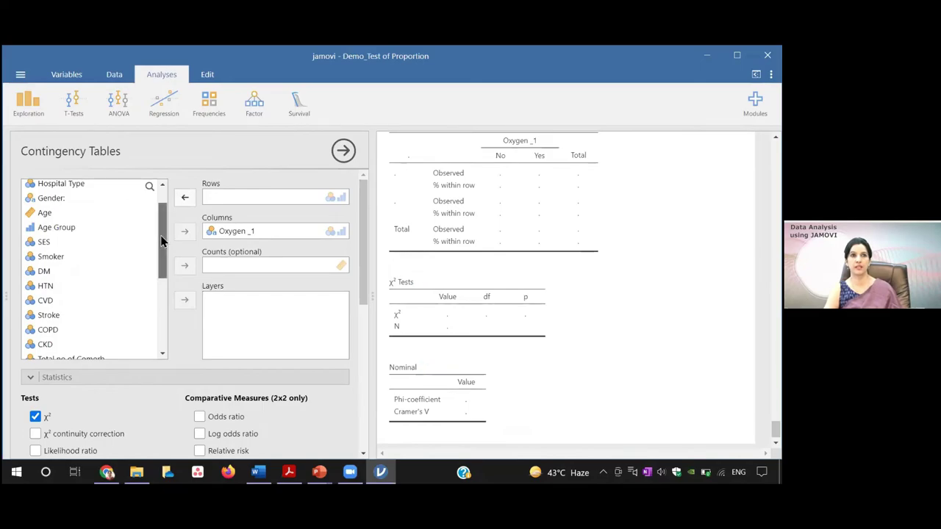
pyautogui.moveTo(161, 241); pyautogui.dragTo(164, 266)
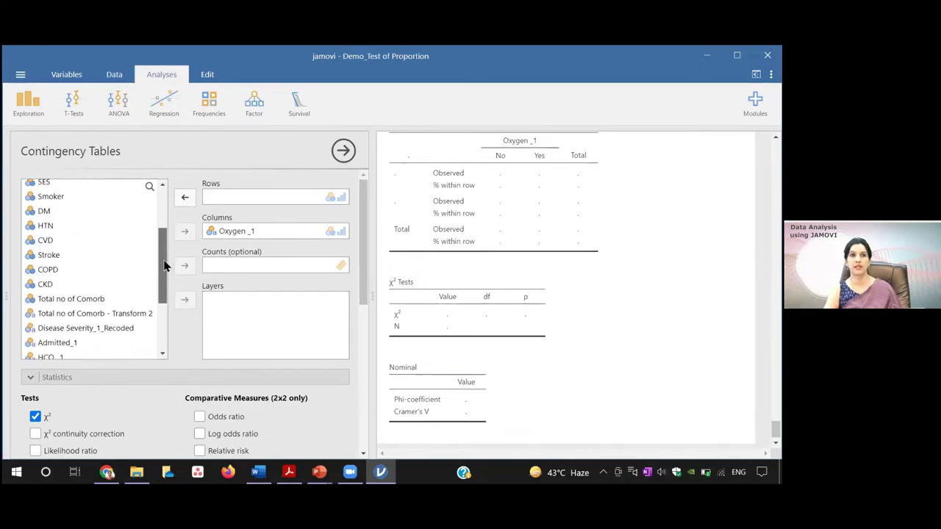
pyautogui.click(125, 335)
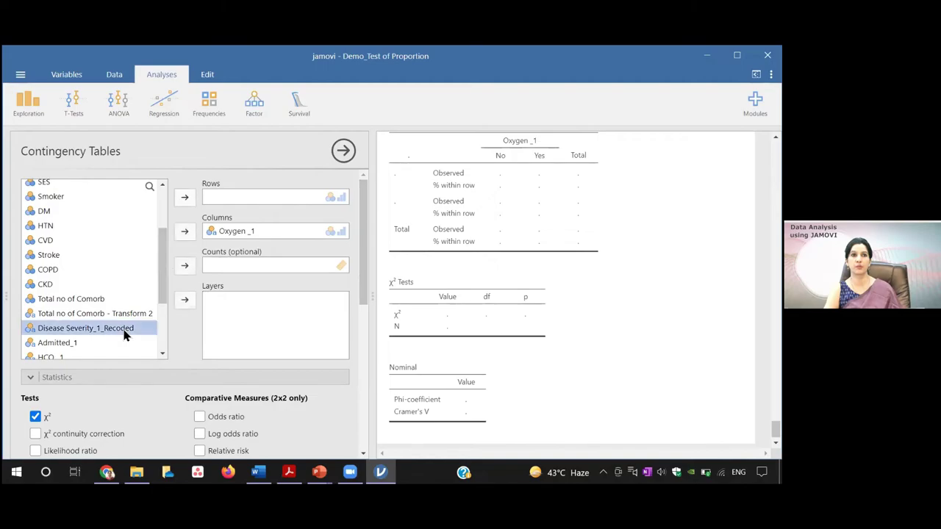
pyautogui.click(185, 203)
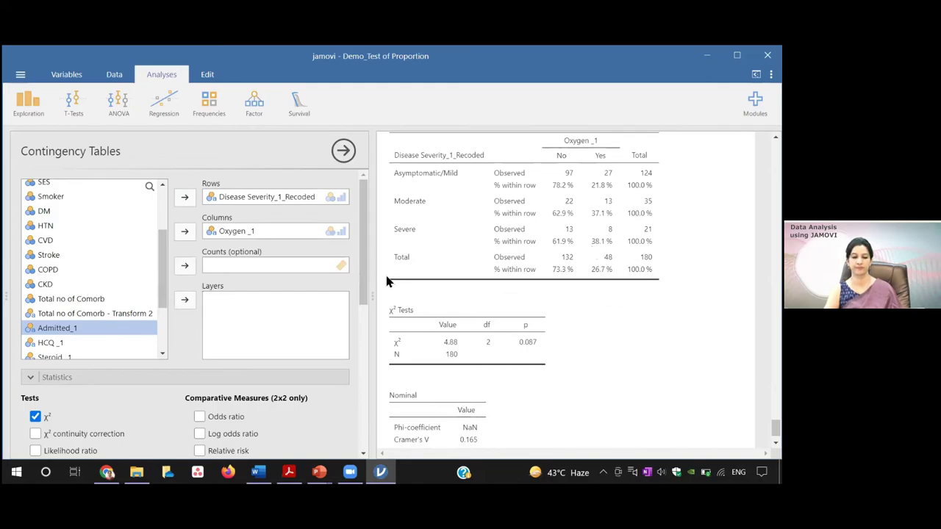
pyautogui.moveTo(363, 288); pyautogui.dragTo(366, 417)
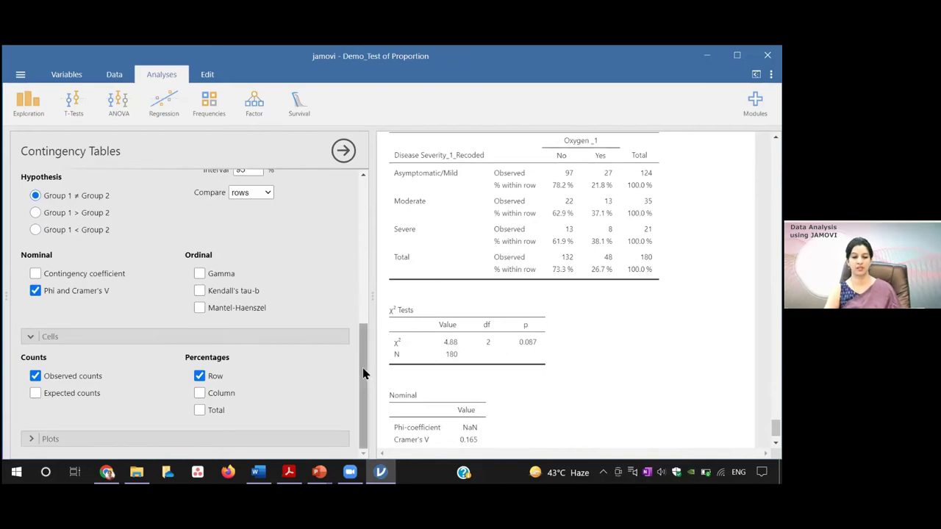
pyautogui.moveTo(362, 368); pyautogui.dragTo(359, 291)
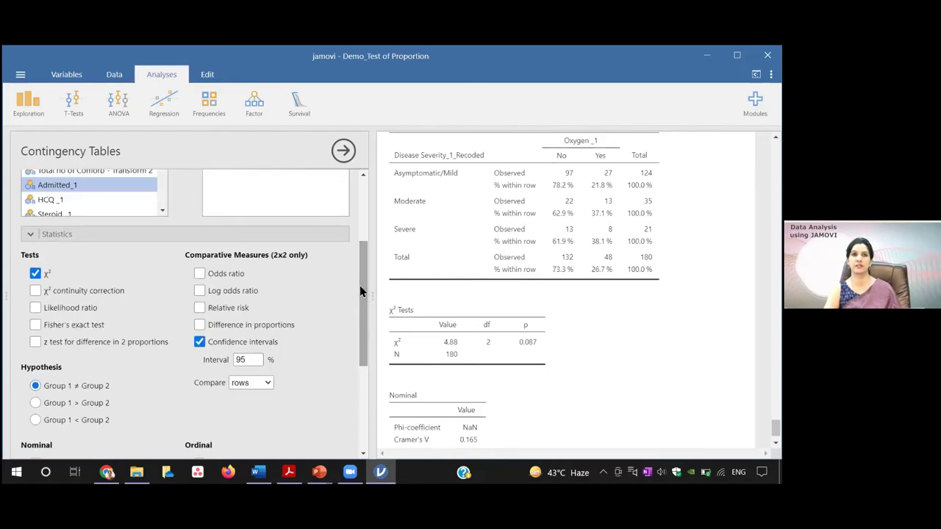
pyautogui.moveTo(363, 286); pyautogui.dragTo(362, 218)
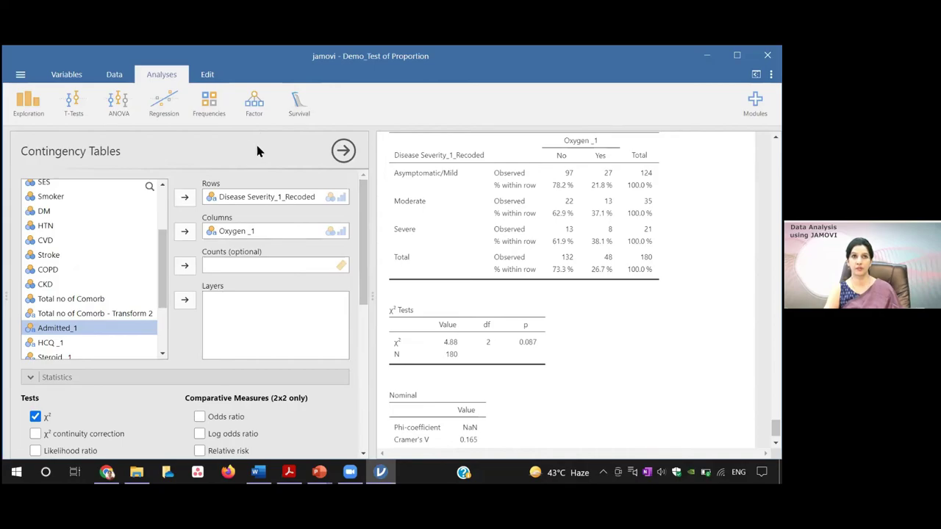
pyautogui.click(211, 110)
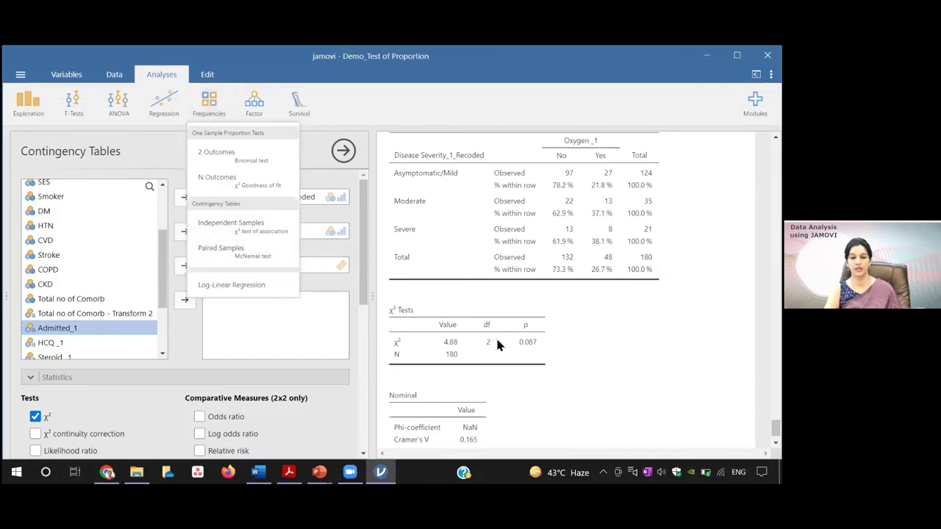
pyautogui.click(546, 391)
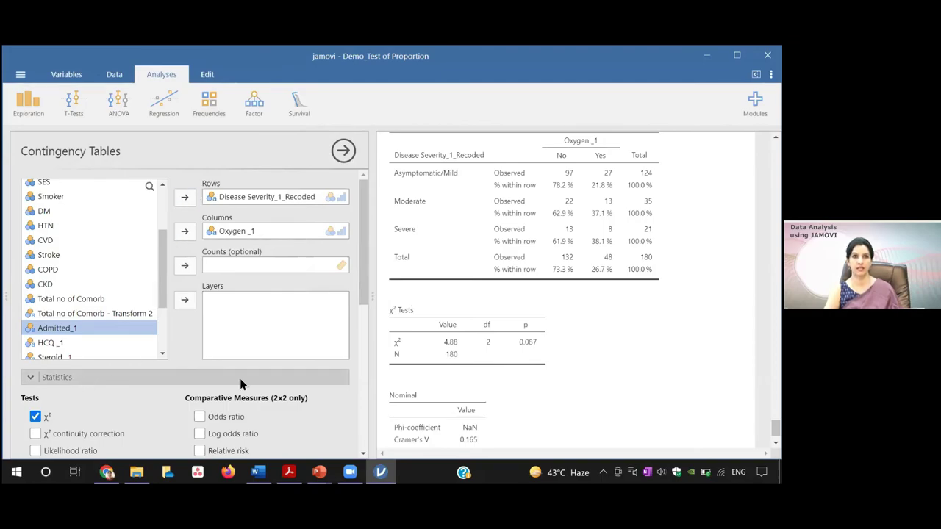
pyautogui.moveTo(364, 297); pyautogui.dragTo(364, 366)
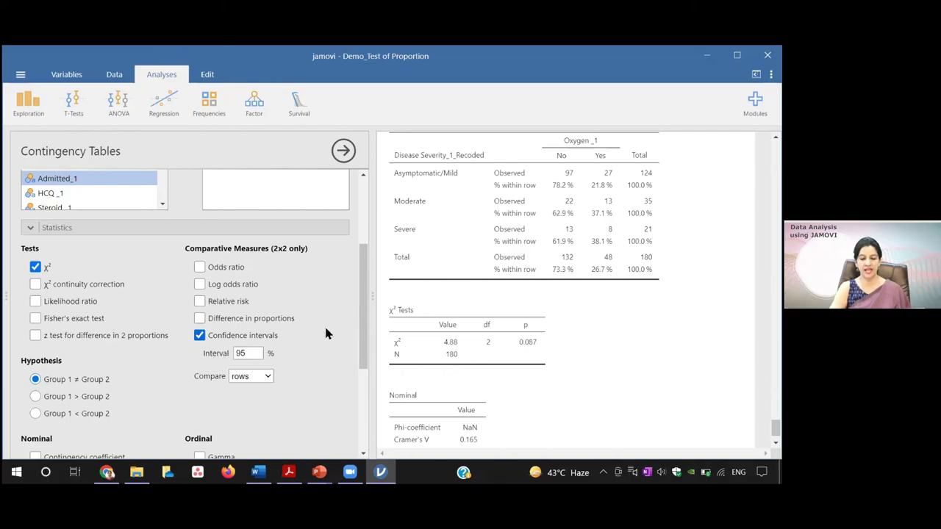
pyautogui.moveTo(360, 343); pyautogui.dragTo(360, 372)
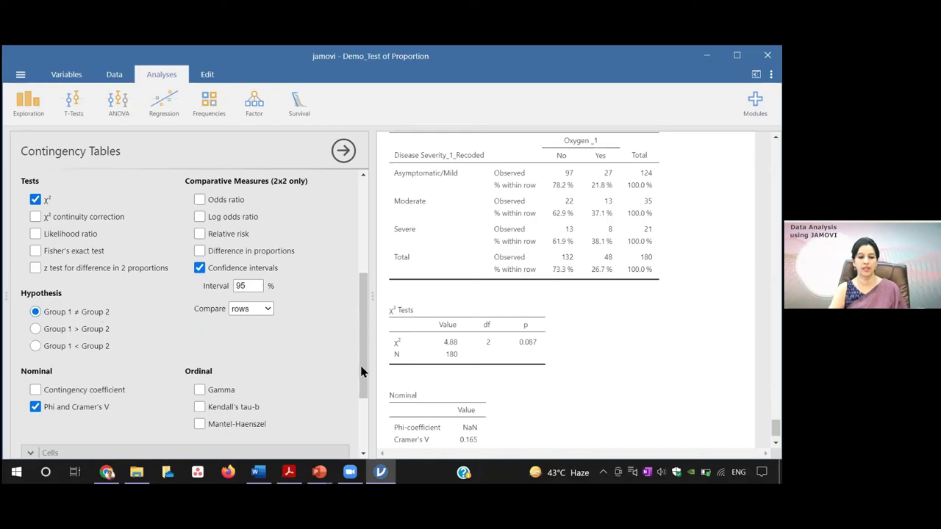
pyautogui.moveTo(362, 374); pyautogui.dragTo(362, 391)
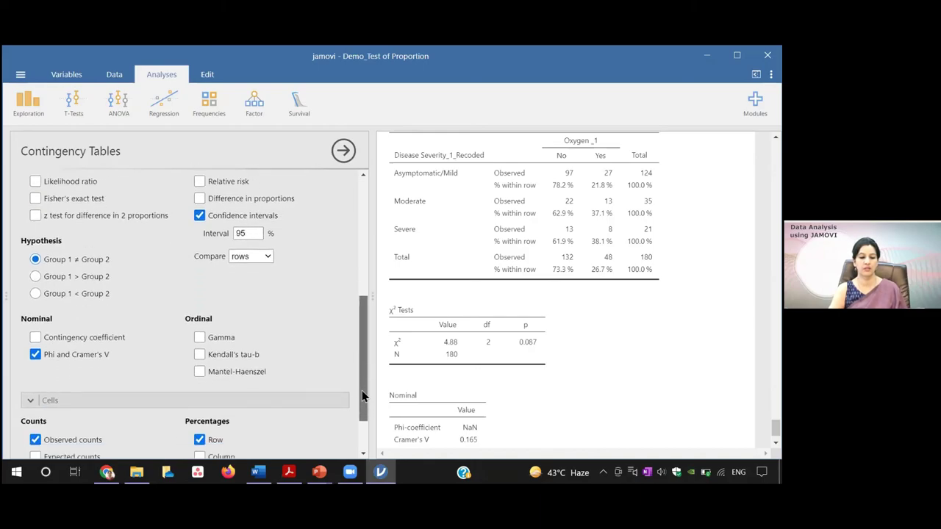
pyautogui.click(41, 402)
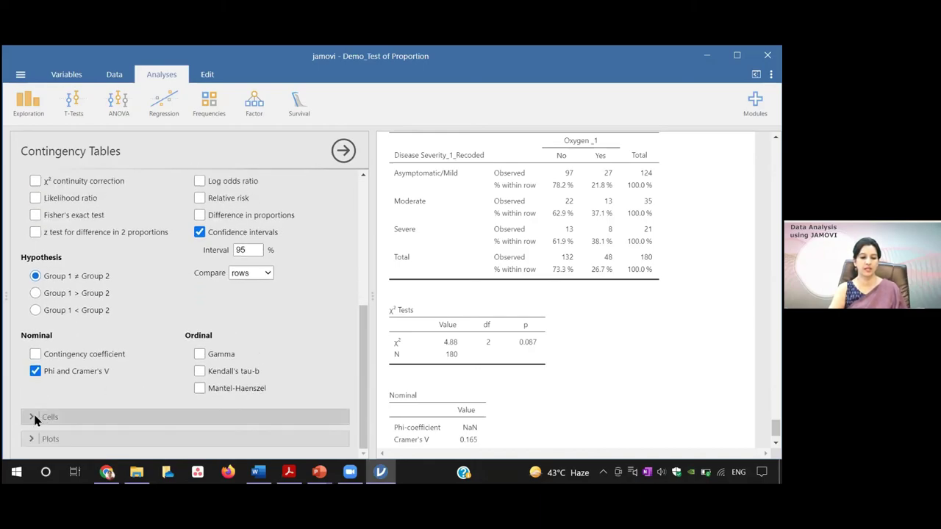
pyautogui.click(37, 417)
pyautogui.moveTo(361, 410); pyautogui.dragTo(363, 437)
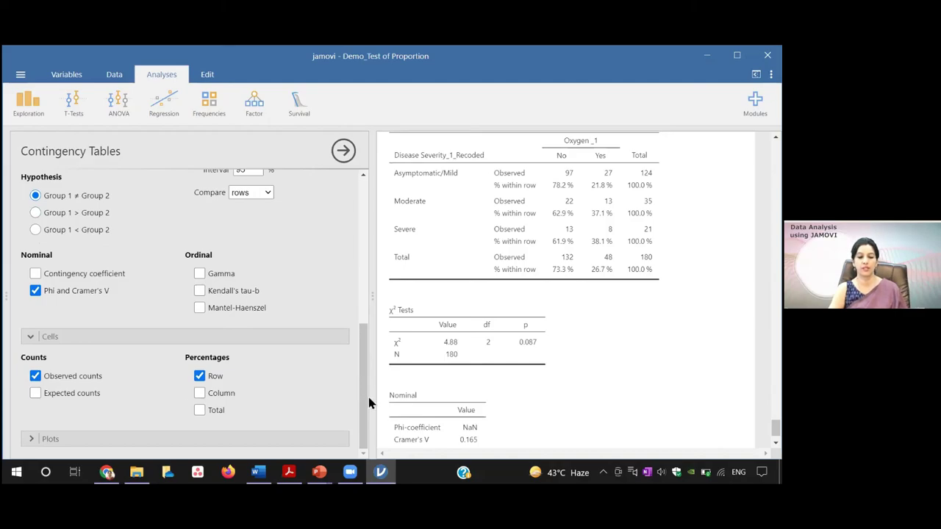
pyautogui.moveTo(363, 402); pyautogui.dragTo(366, 324)
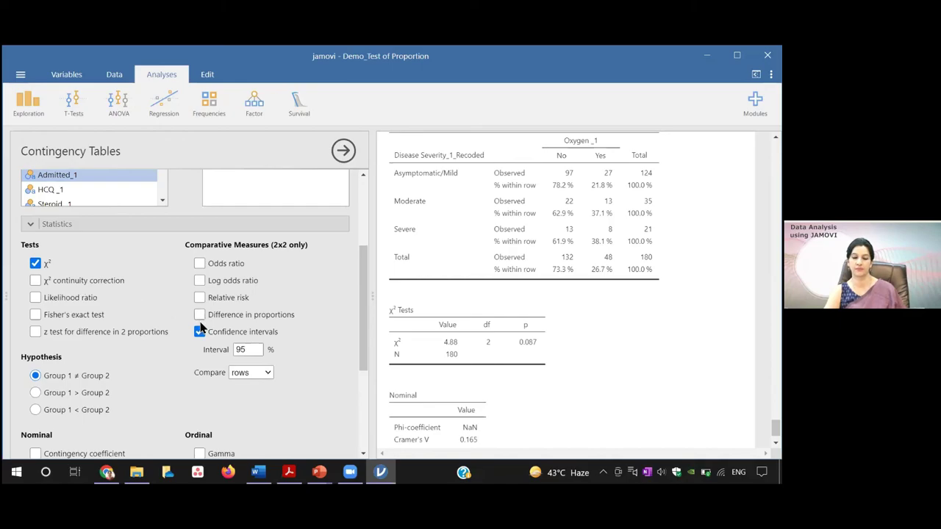
pyautogui.moveTo(360, 352); pyautogui.dragTo(362, 276)
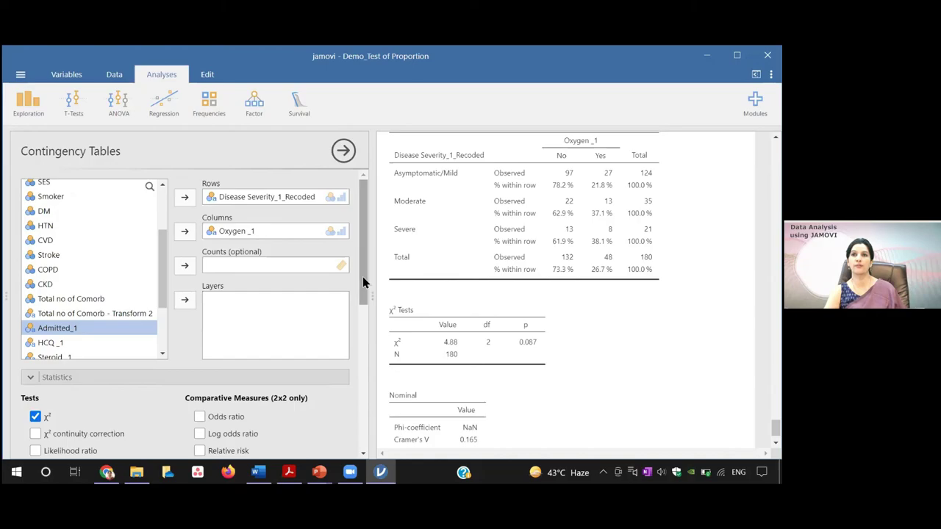